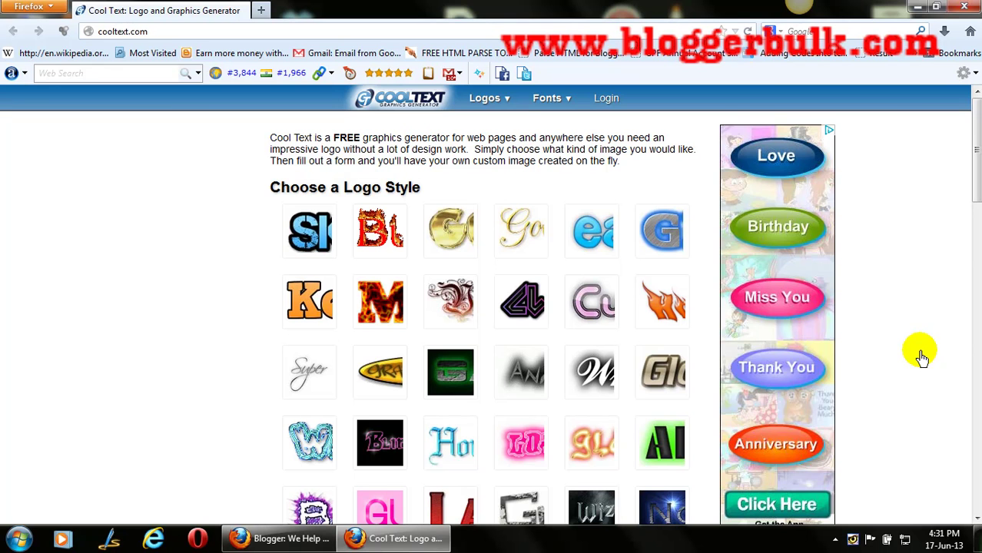
Browse the Cool Text home page, then reload it from the address bar.
scroll(922, 355, down, 3)
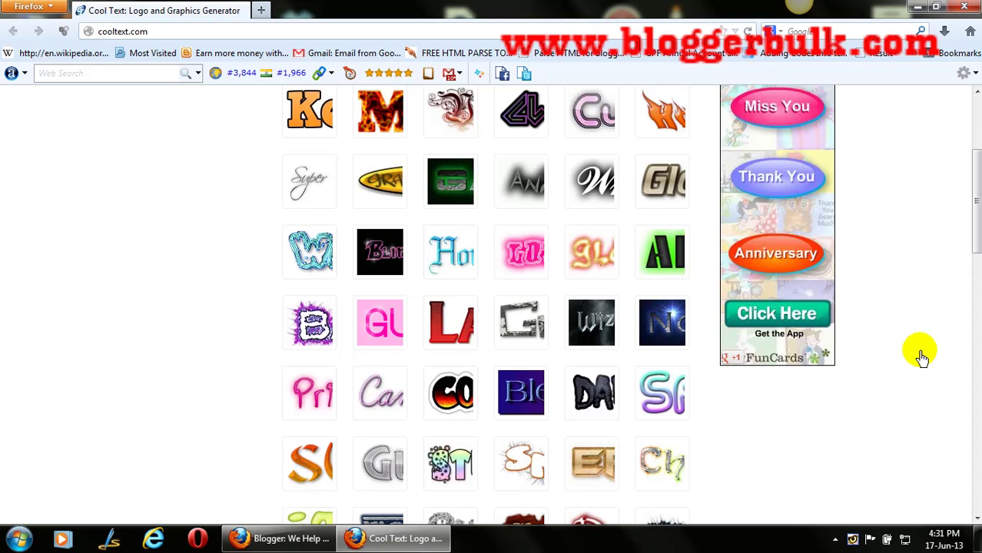
scroll(922, 356, up, 3)
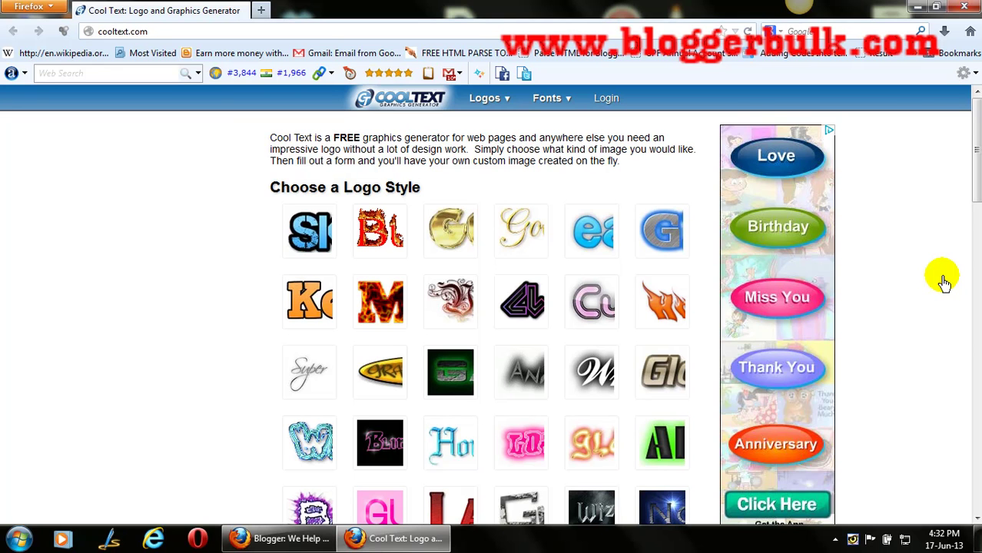
scroll(945, 283, down, 2)
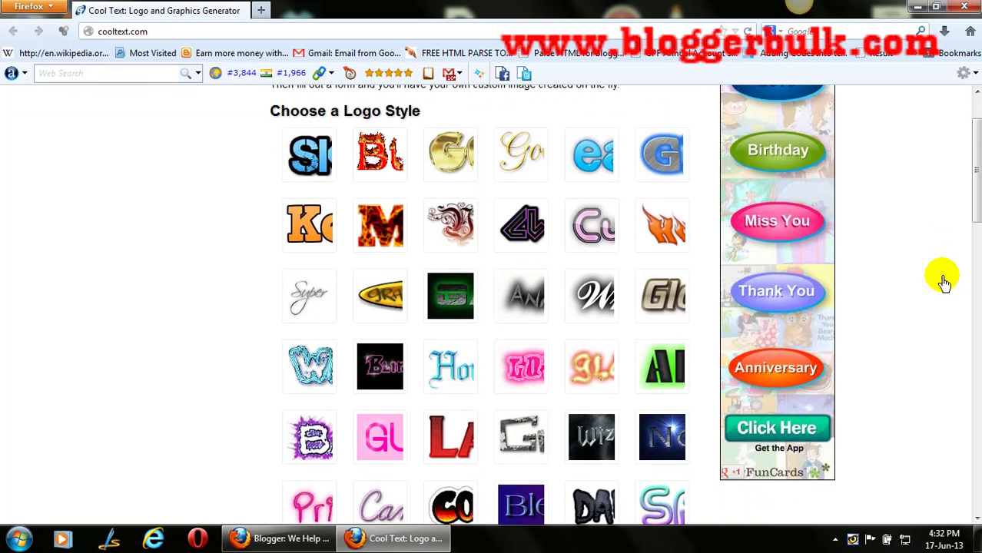
scroll(944, 283, down, 4)
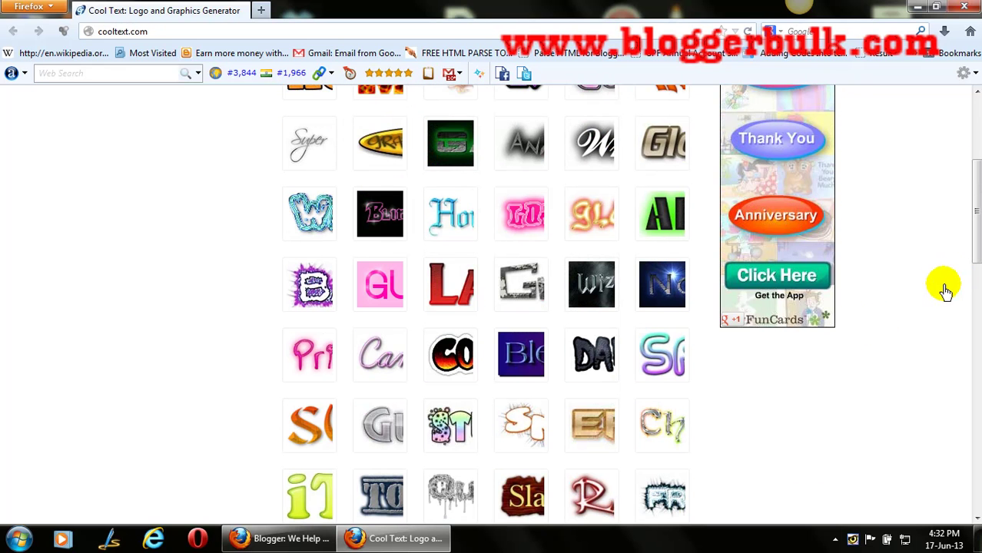
scroll(804, 365, down, 5)
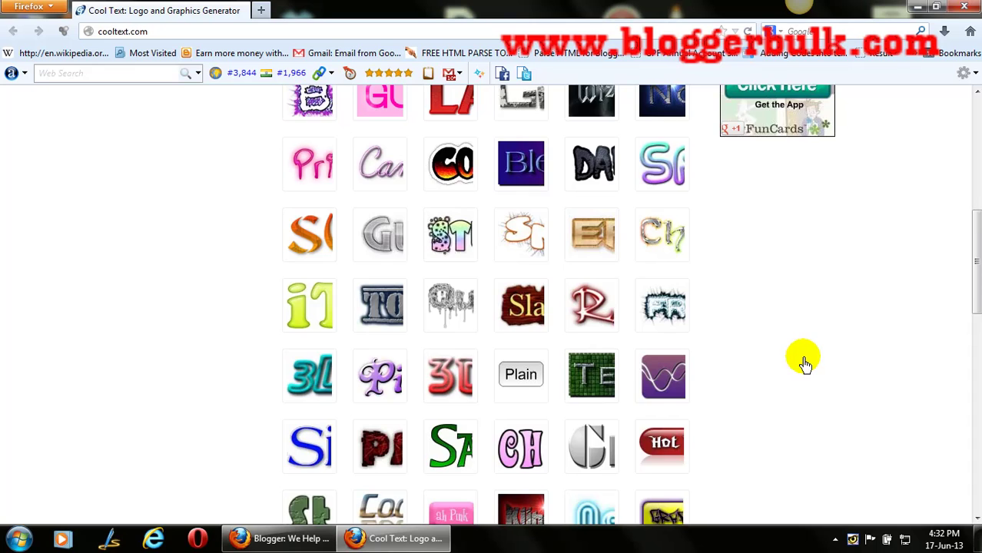
scroll(804, 364, down, 4)
scroll(837, 376, up, 15)
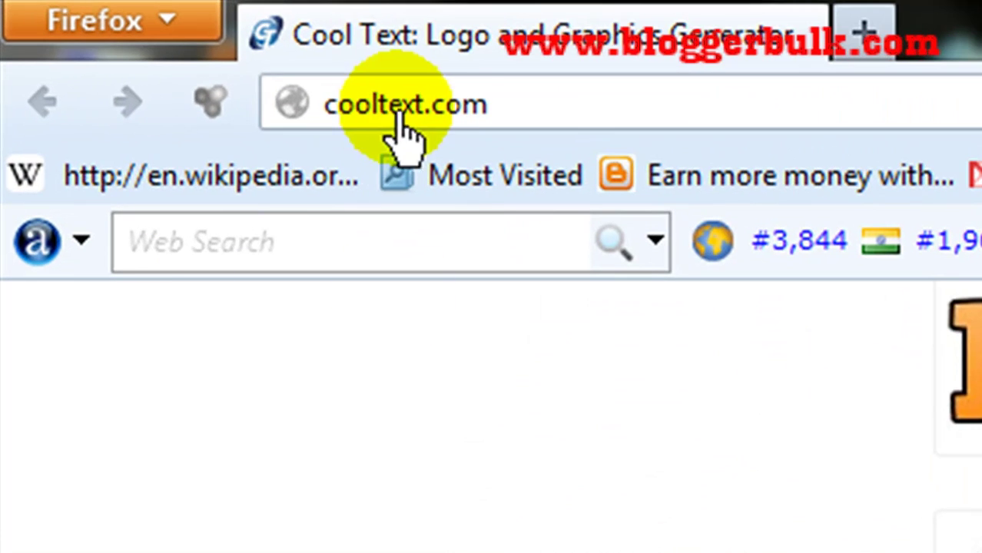
click(398, 115)
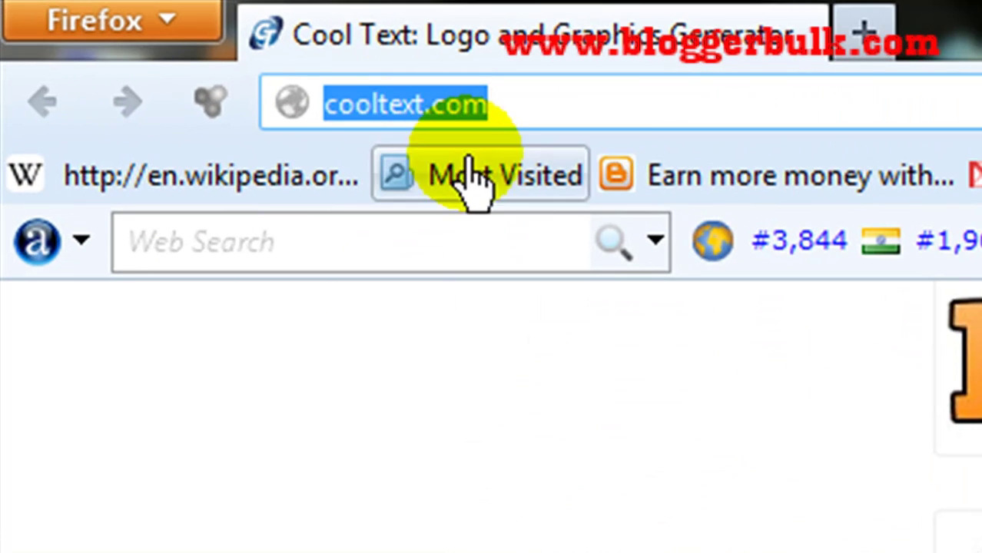
key(Return)
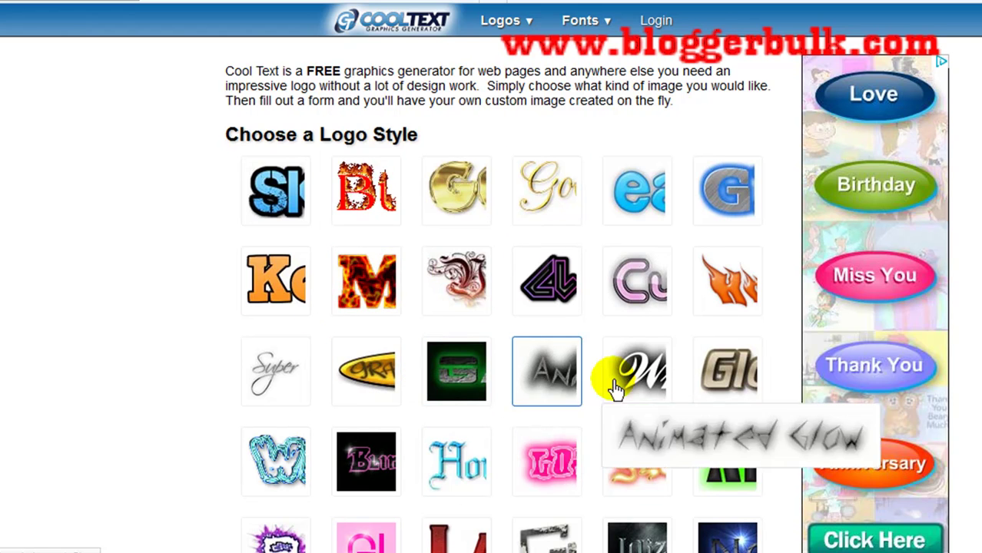
Scroll down the logo styles and choose Pixel Badge.
scroll(550, 430, down, 2)
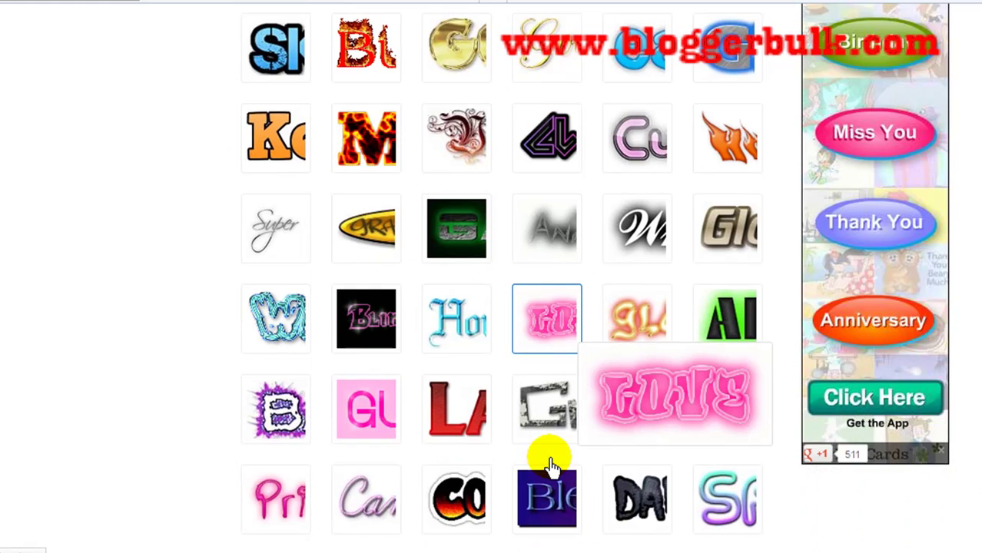
scroll(550, 461, down, 1)
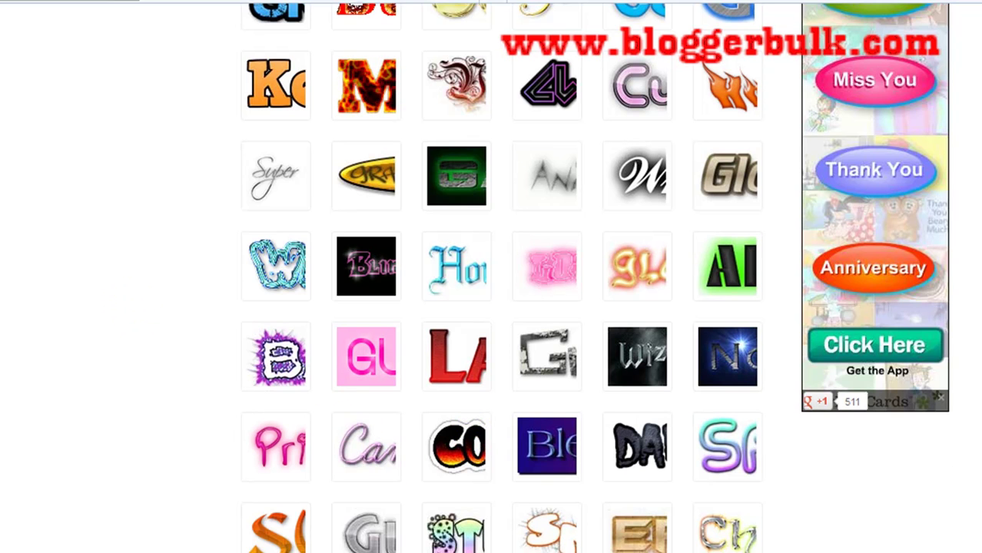
scroll(500, 307, down, 6)
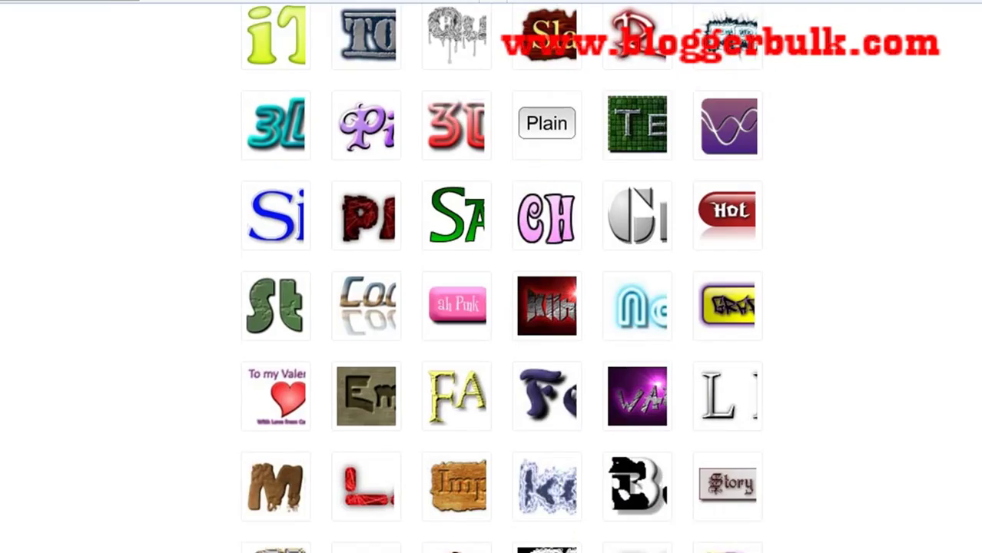
scroll(500, 307, down, 6)
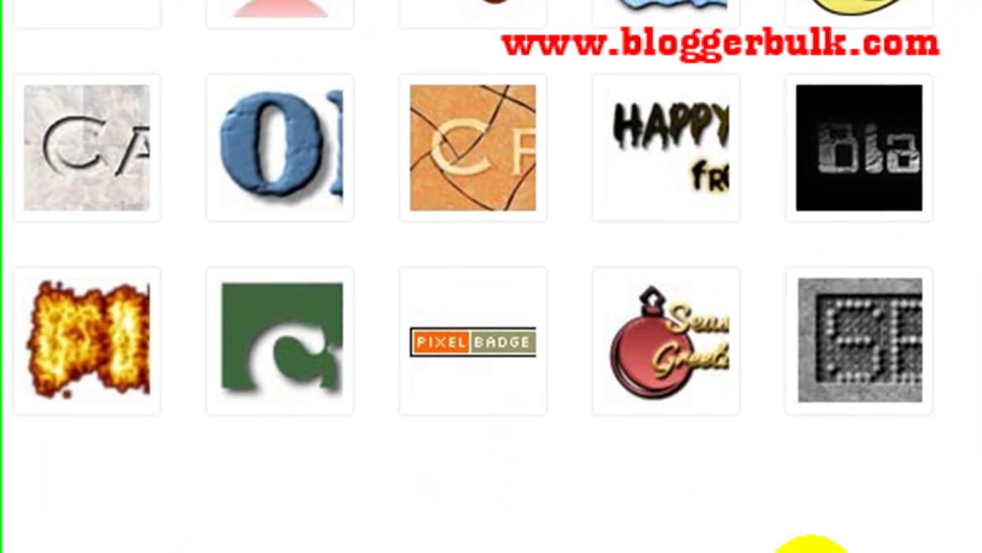
mouse_move(465, 323)
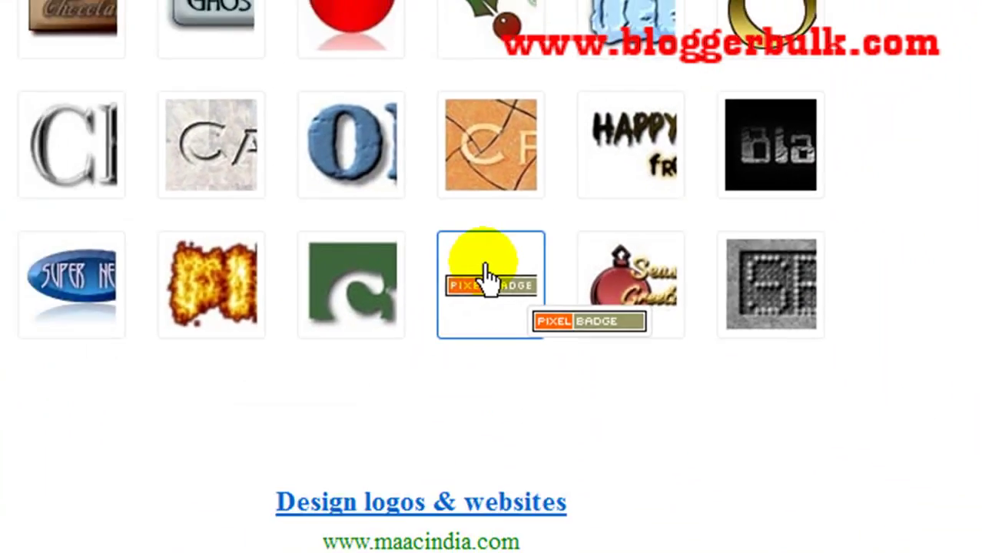
click(466, 326)
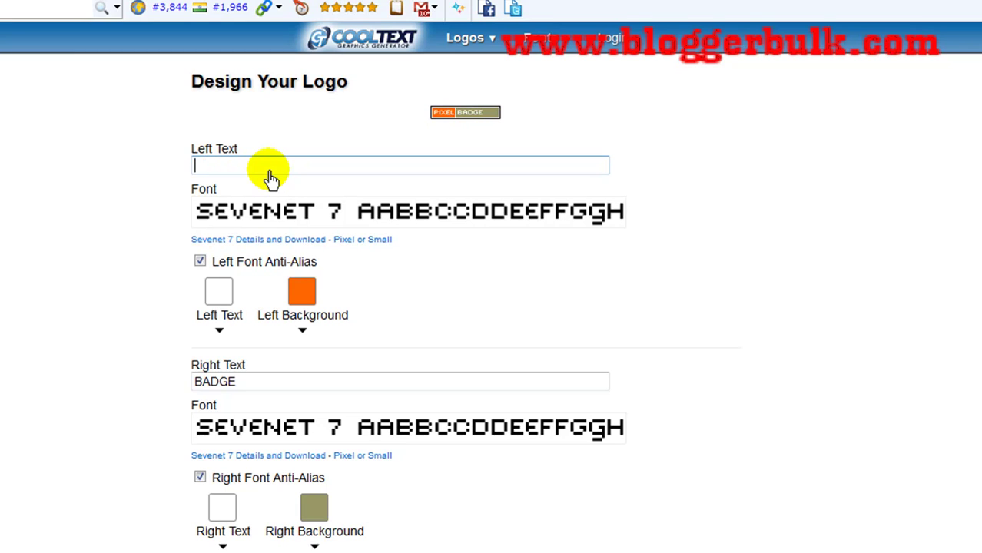
Enter WHA as the left text, update the preview, and select the right text BADGE.
text(WHA)
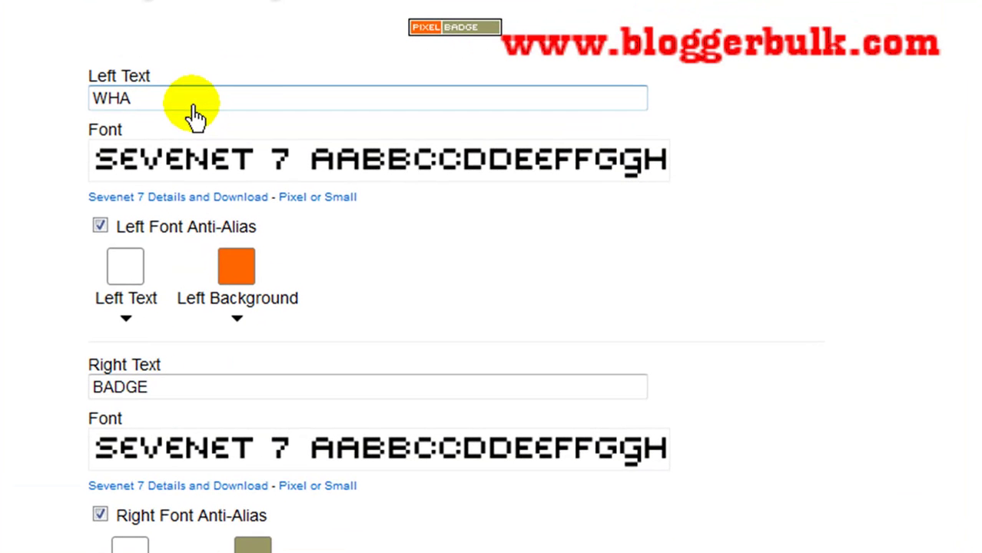
click(383, 48)
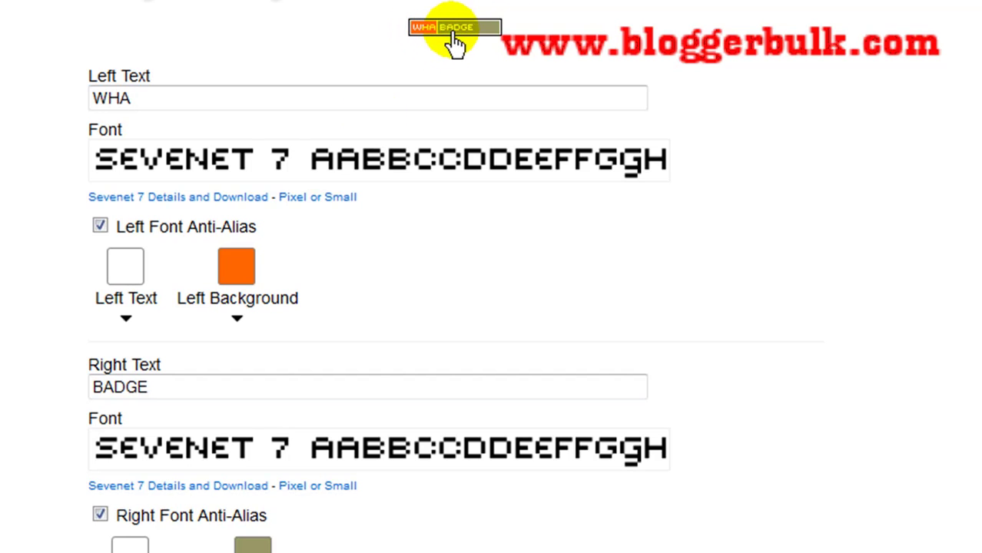
drag(179, 386, 3, 381)
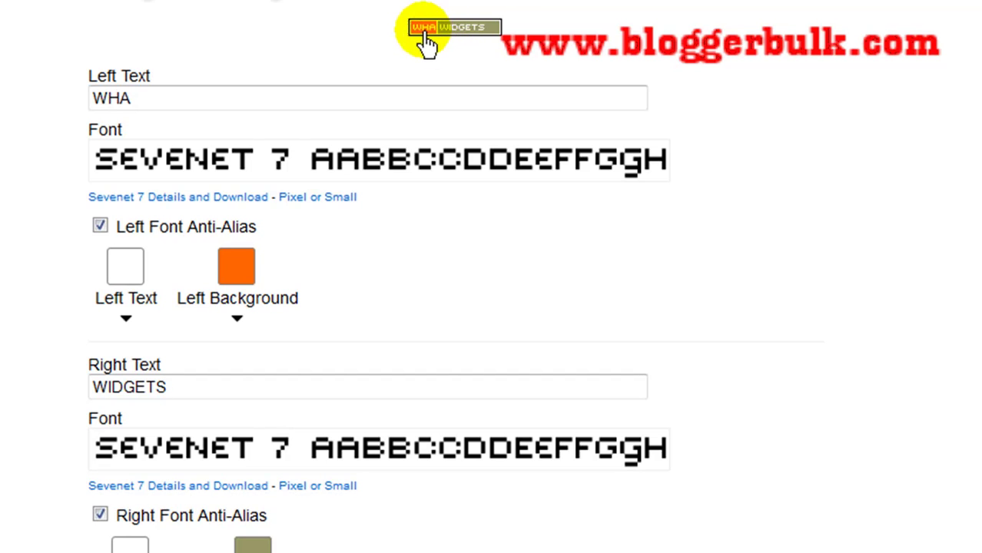
Try black for the left text colour, then set it back to white.
click(128, 322)
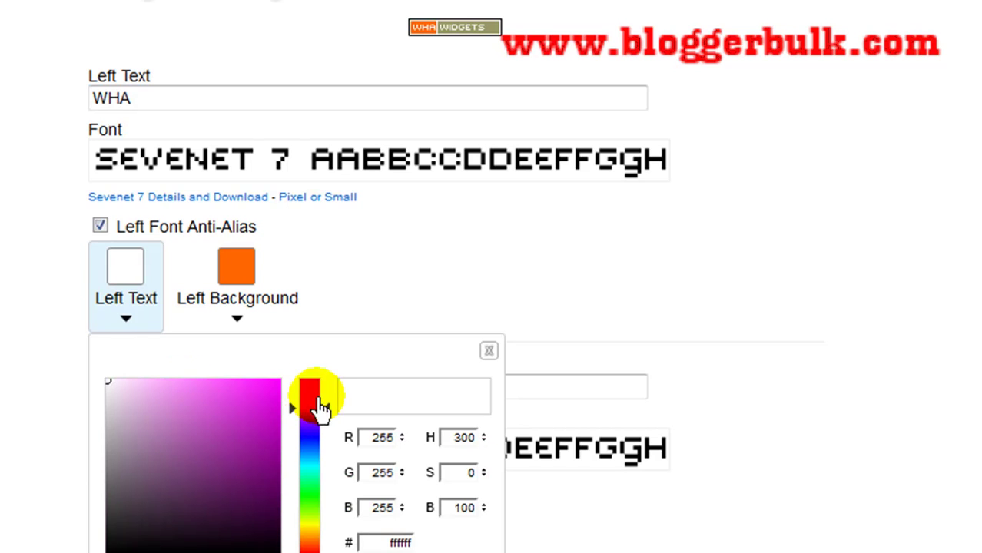
drag(108, 538, 76, 547)
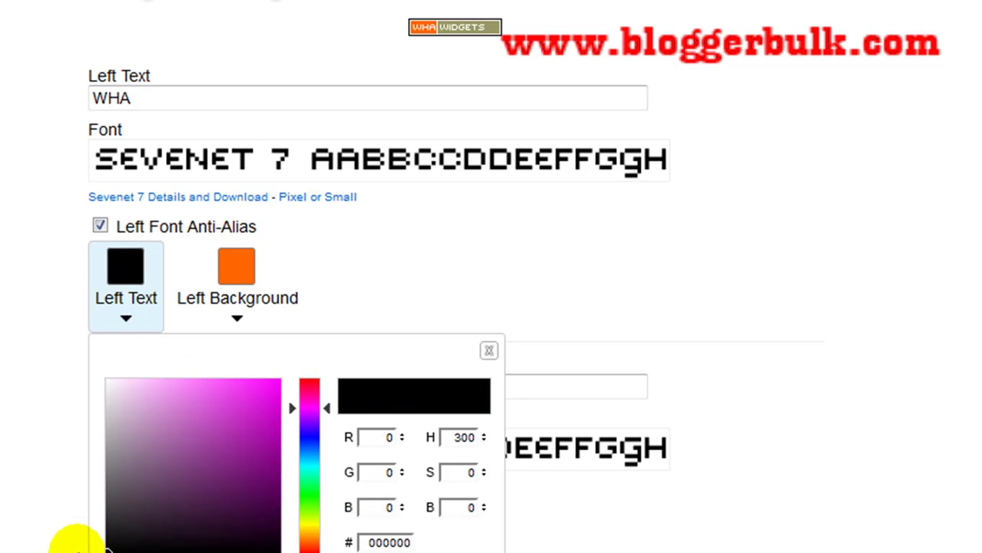
click(278, 311)
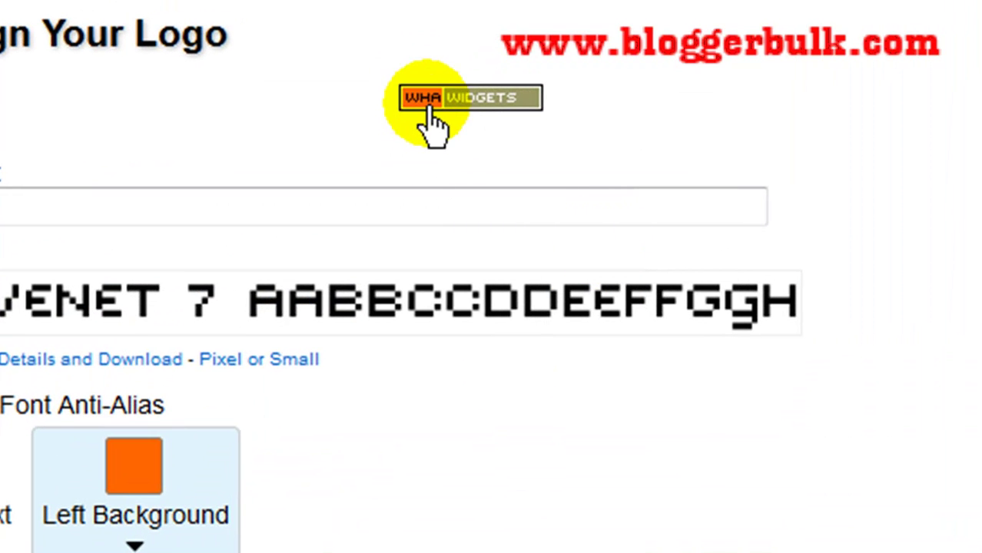
click(158, 301)
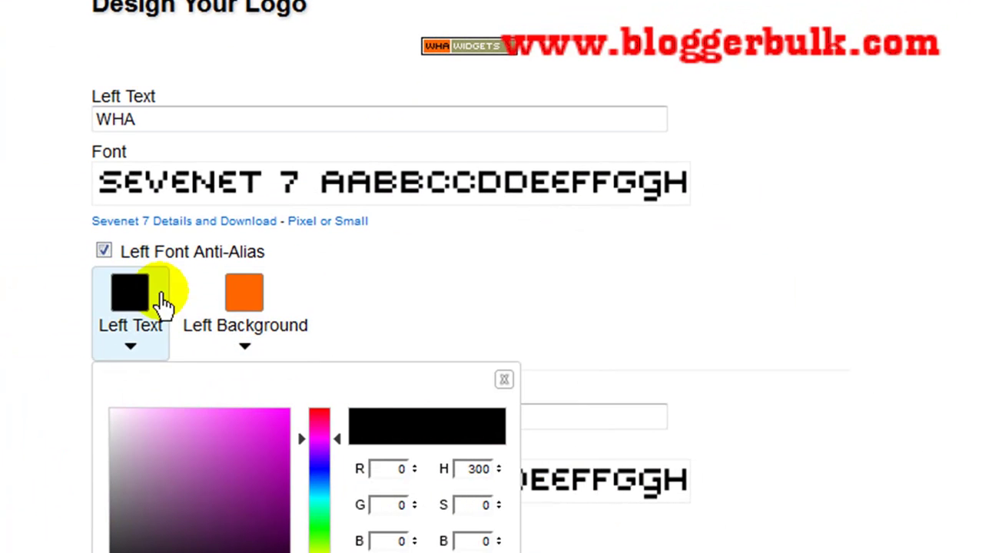
drag(117, 474, 110, 383)
click(468, 283)
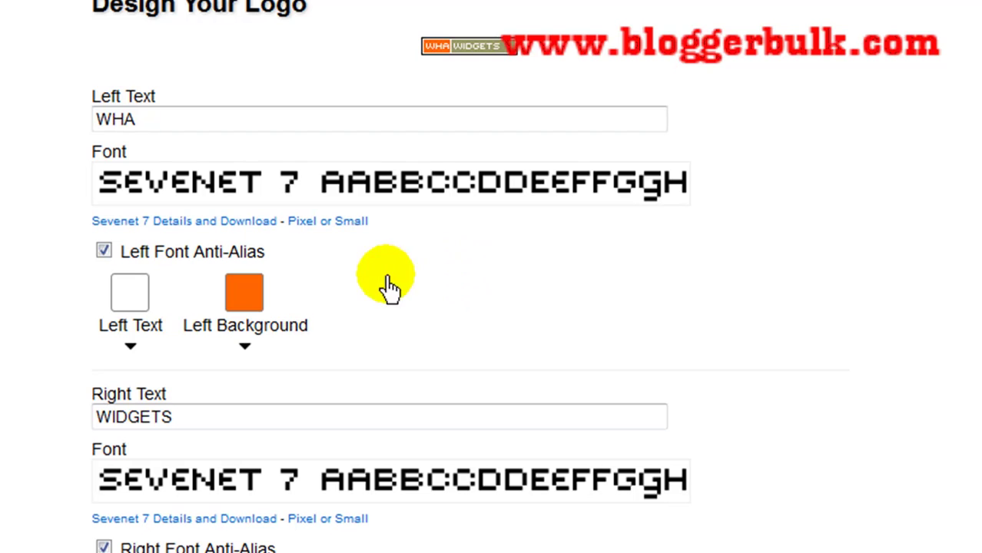
Change the left background colour from orange to a pale light blue.
click(296, 338)
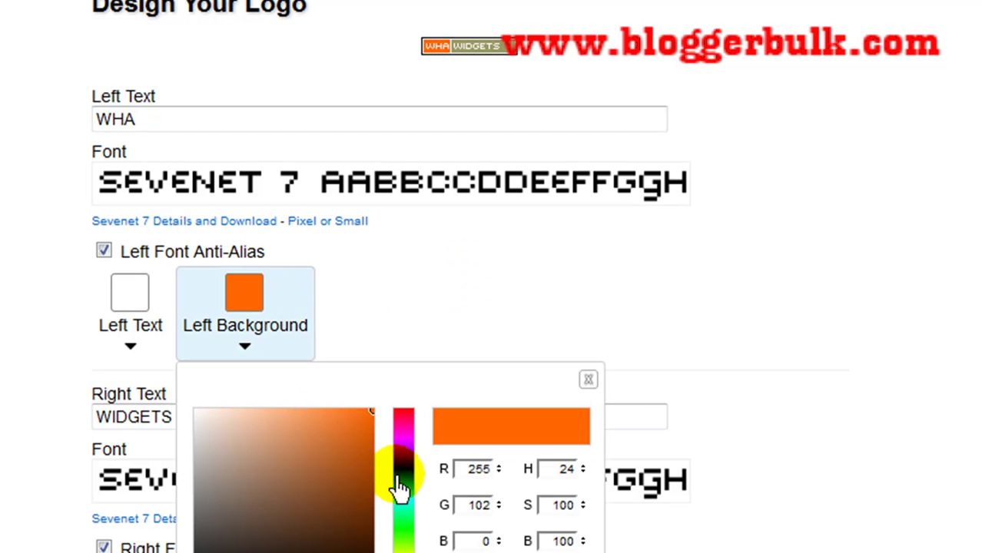
mouse_move(405, 508)
mouse_down()
mouse_move(401, 461)
mouse_move(355, 458)
mouse_move(410, 461)
mouse_move(410, 498)
mouse_up()
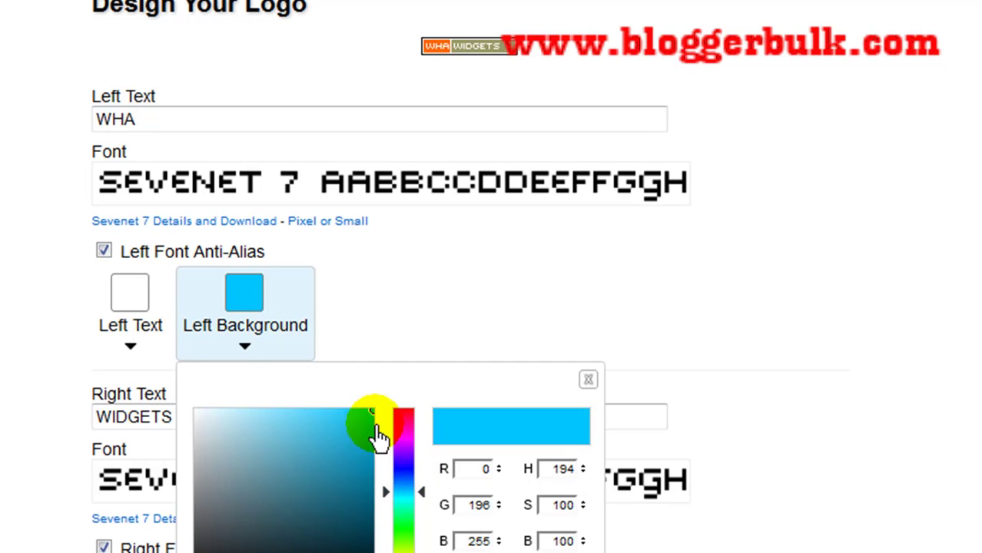
click(306, 425)
drag(306, 425, 285, 423)
click(407, 304)
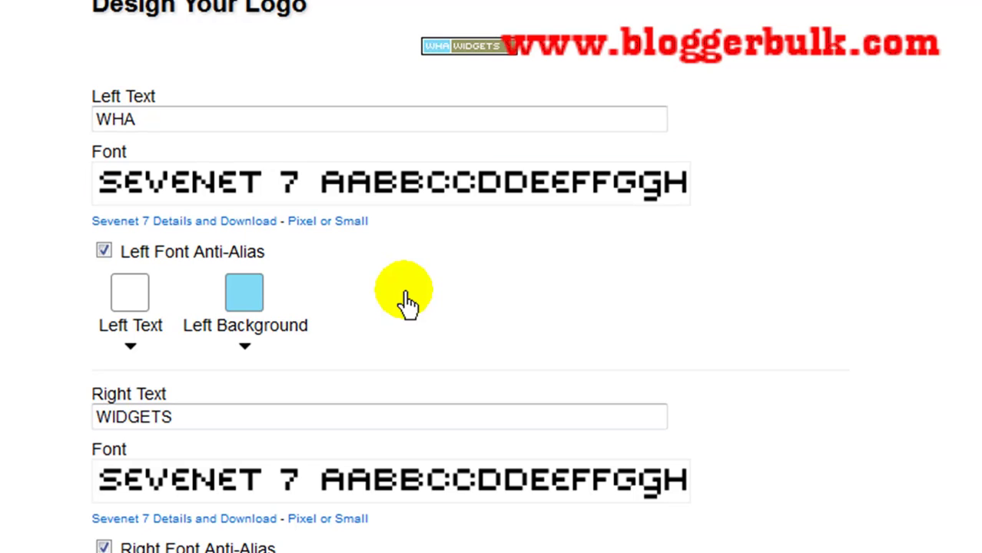
Set the left text colour to near-black #050505.
click(137, 347)
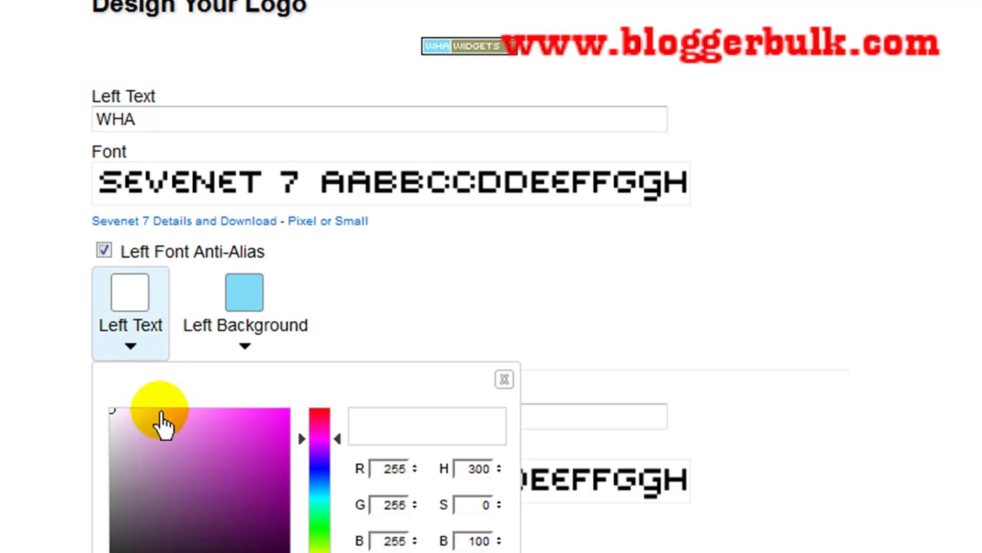
drag(164, 423, 20, 503)
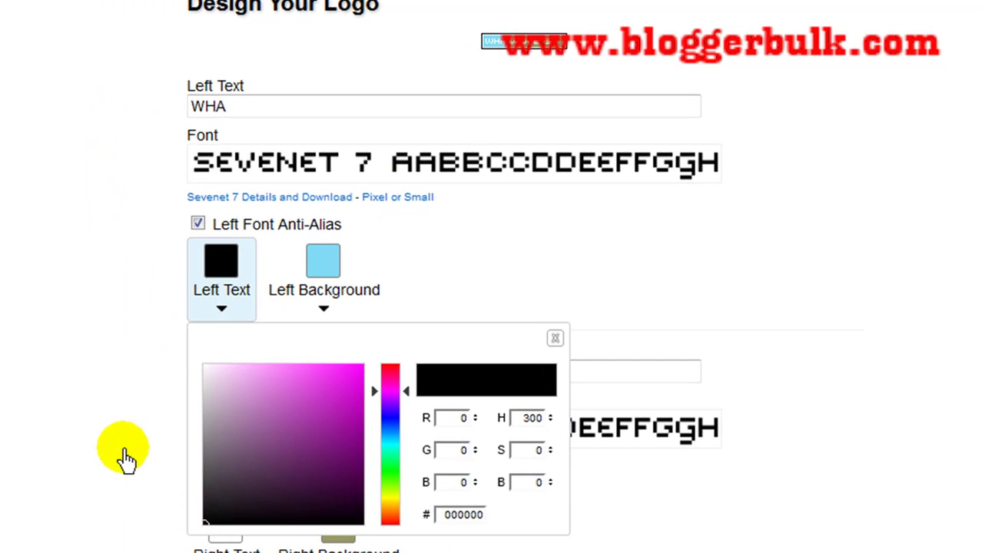
click(516, 271)
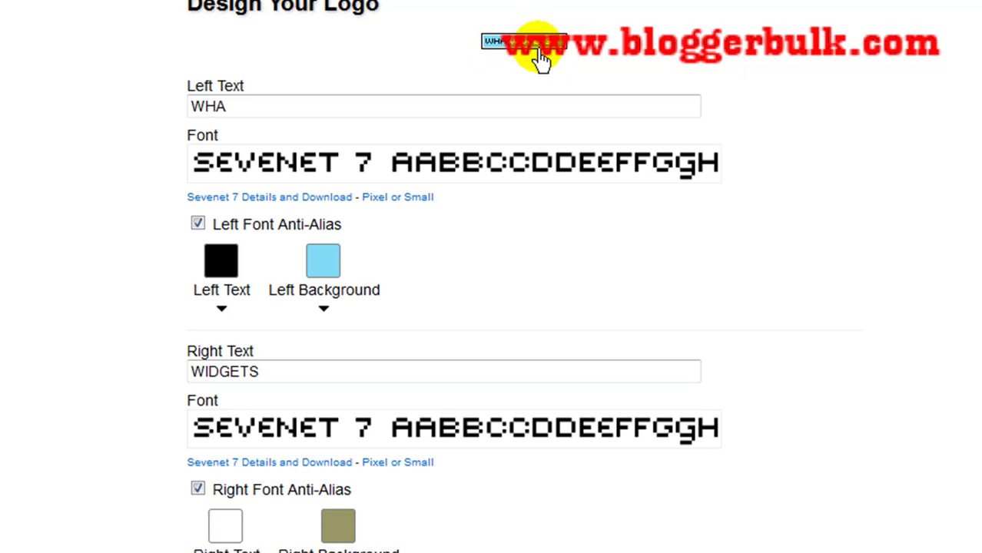
scroll(553, 218, down, 2)
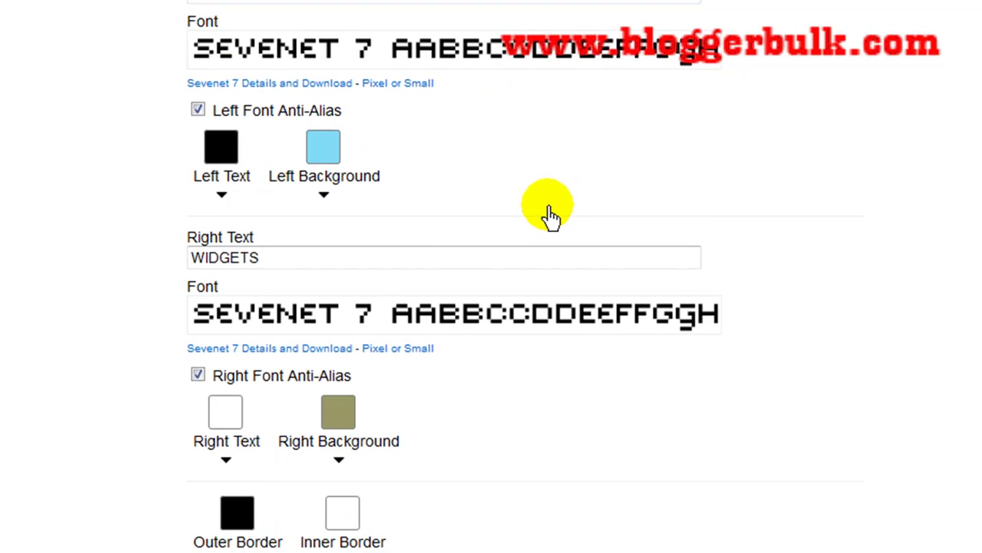
scroll(552, 219, down, 3)
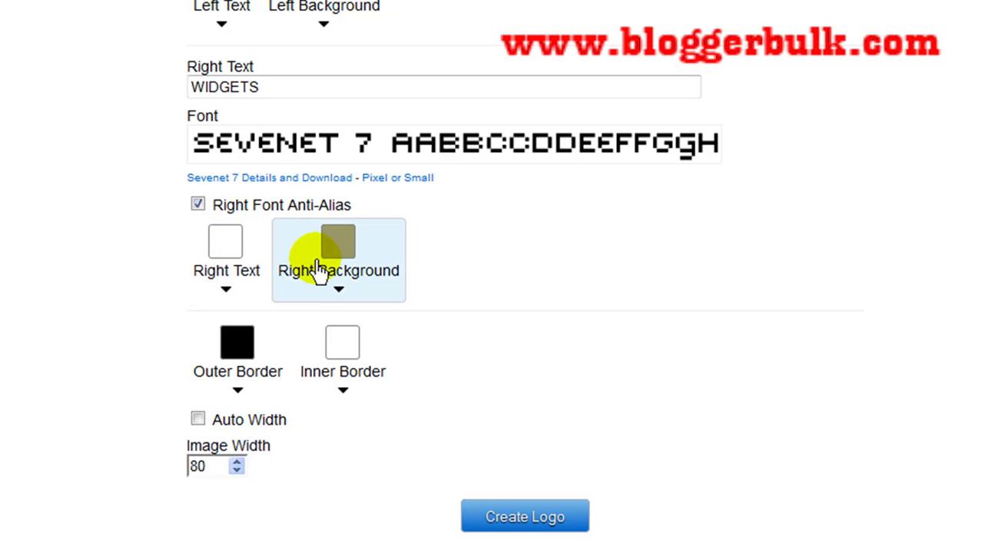
scroll(636, 257, up, 5)
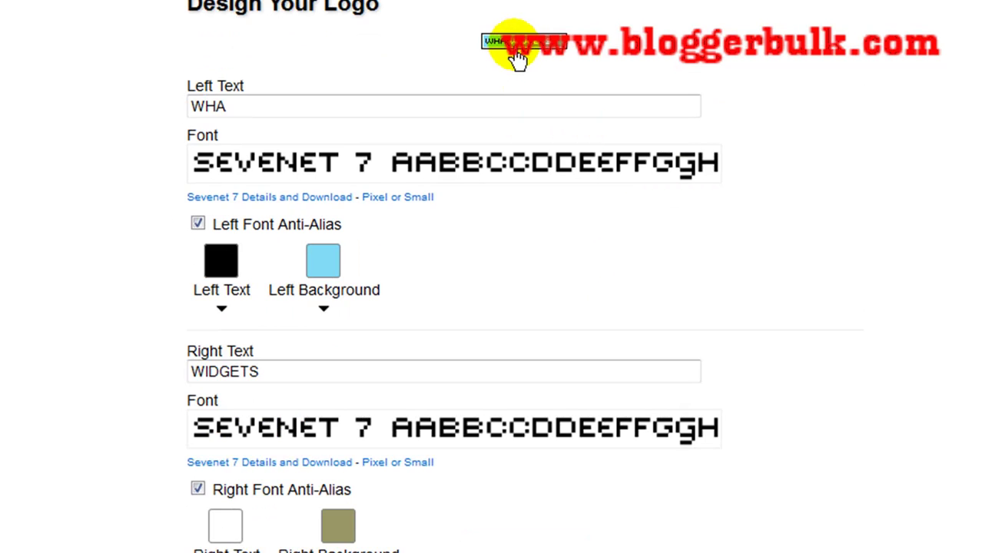
drag(519, 45, 502, 187)
Replace the Image Width value 80 with 120.
scroll(482, 192, down, 5)
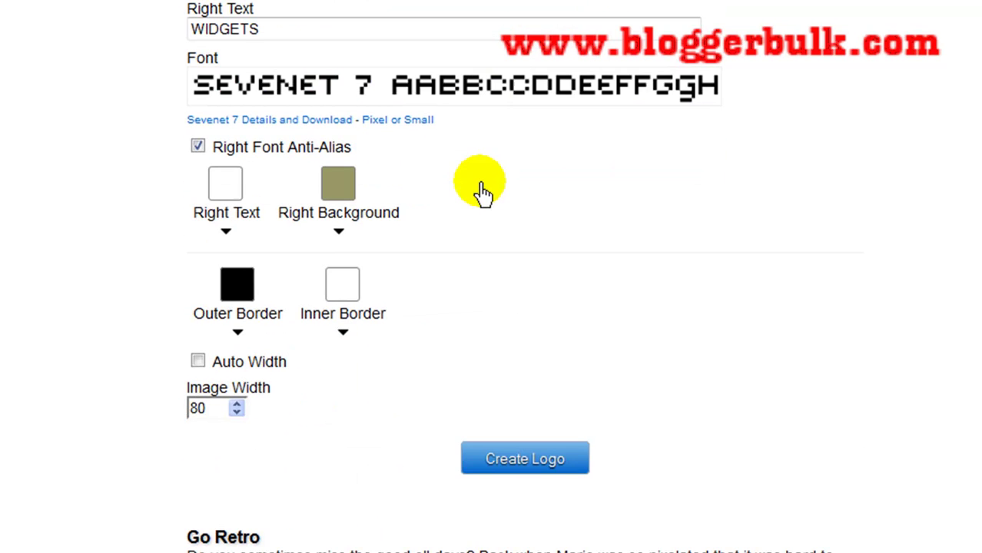
scroll(483, 192, down, 2)
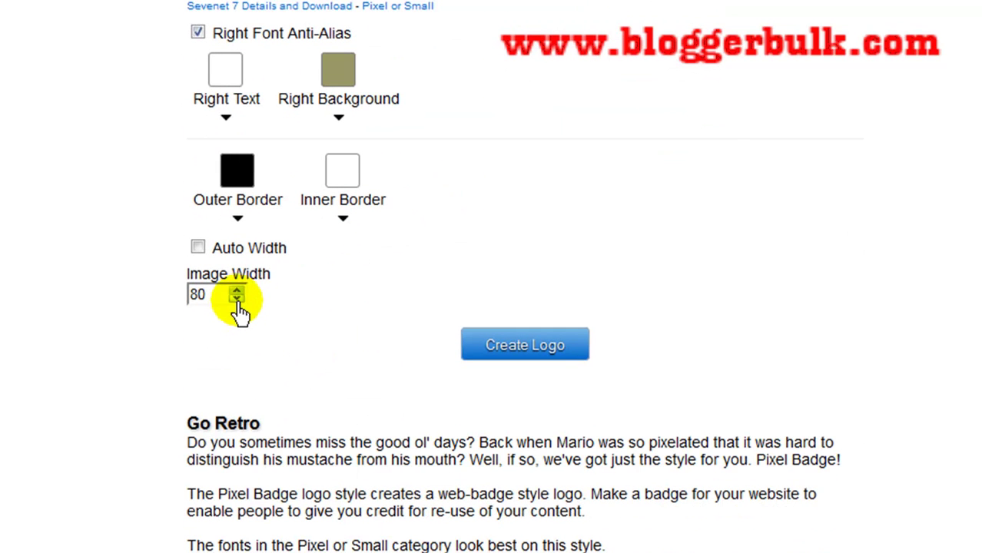
drag(213, 299, 187, 295)
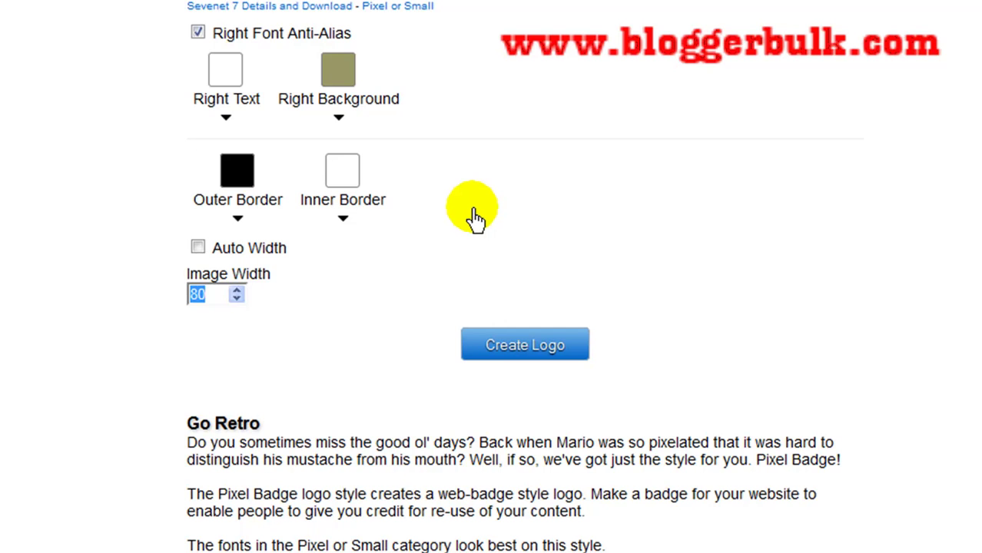
text(120)
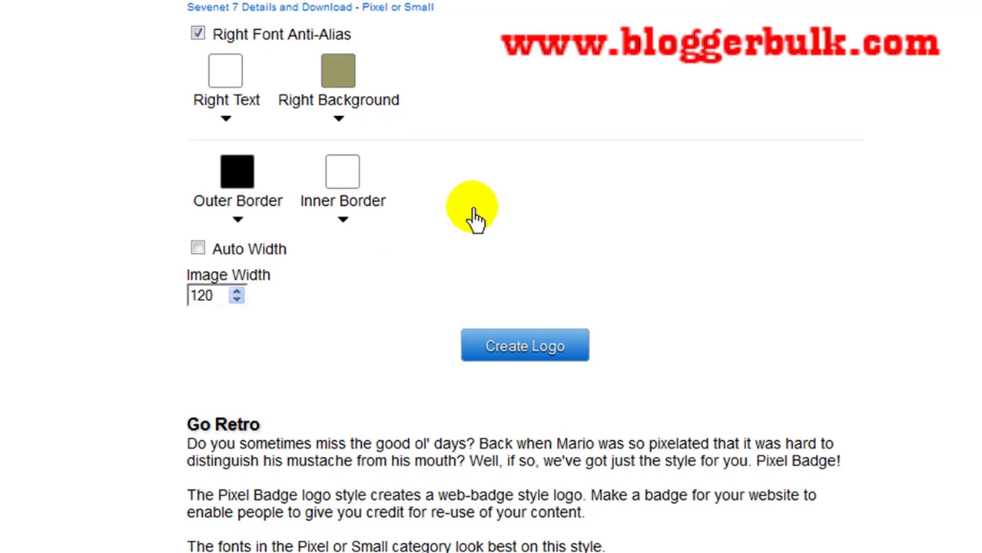
scroll(475, 219, up, 5)
scroll(828, 193, up, 2)
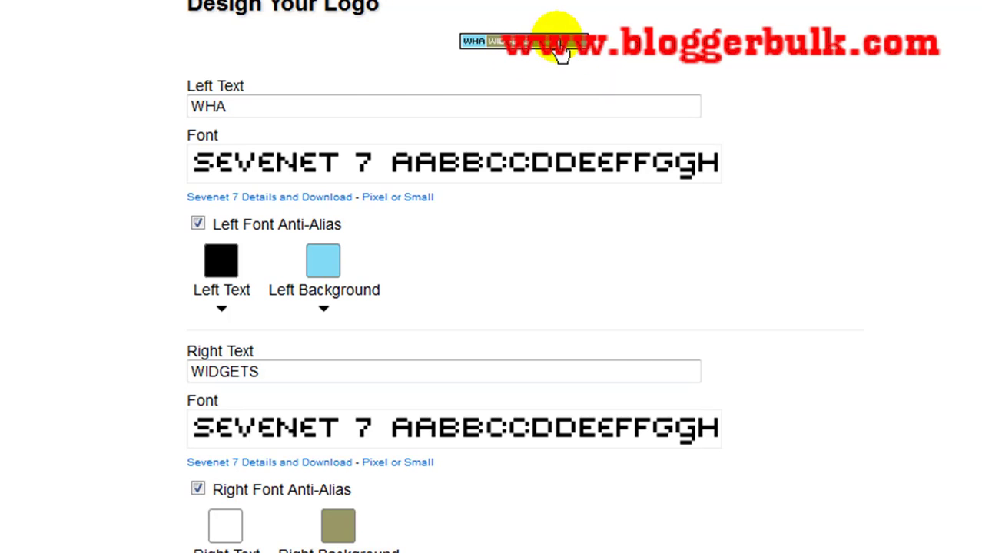
scroll(739, 114, down, 8)
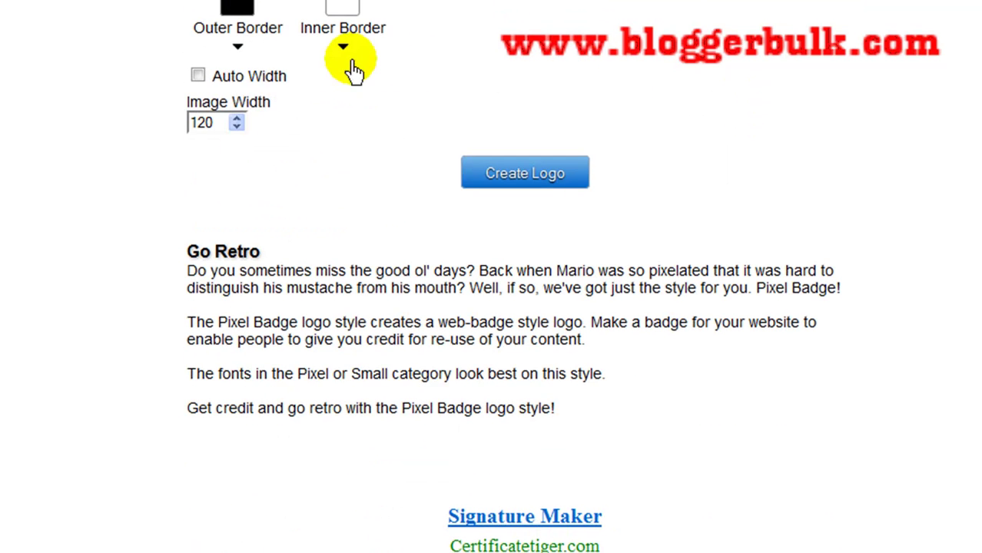
Tick Auto Width so the badge sizes itself to the text, then review the settings.
click(198, 76)
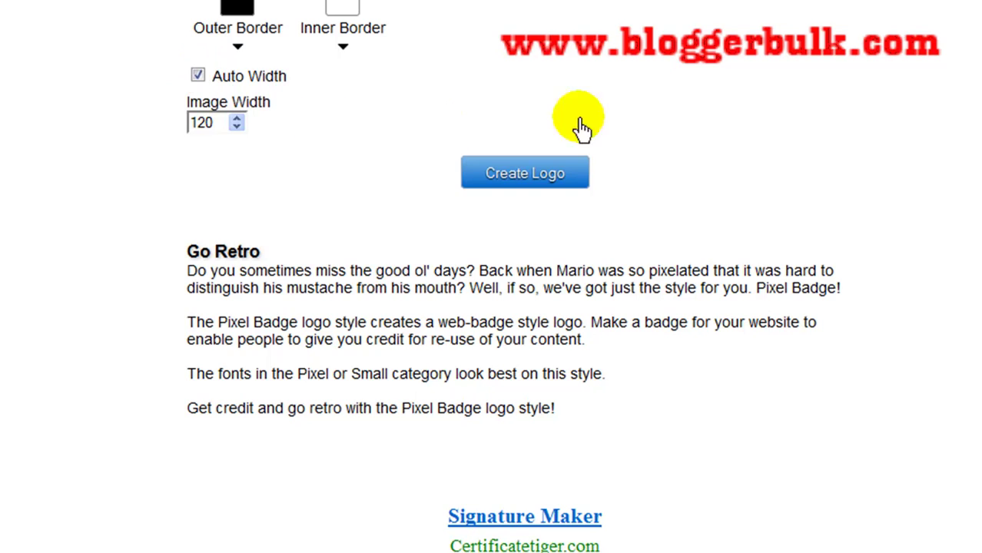
scroll(734, 114, up, 8)
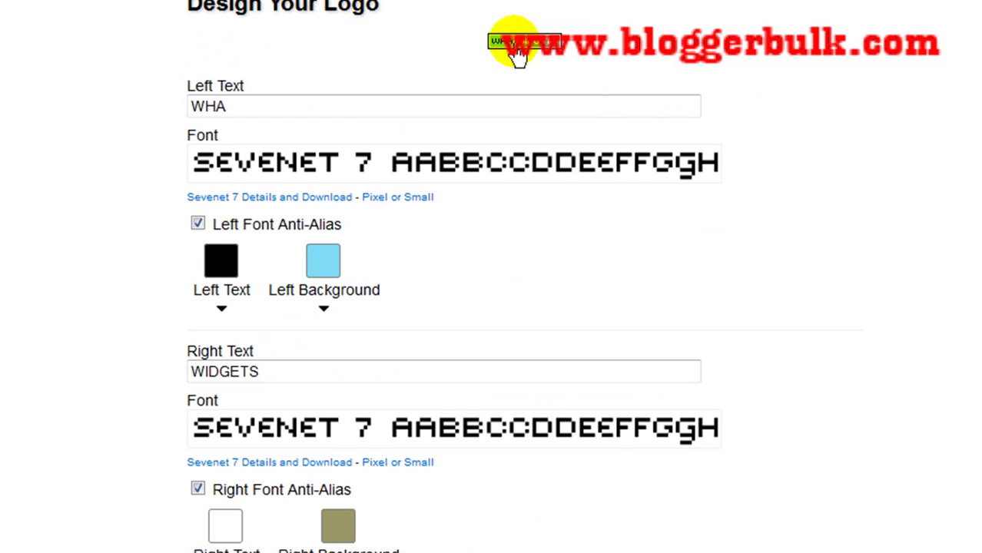
scroll(526, 234, down, 5)
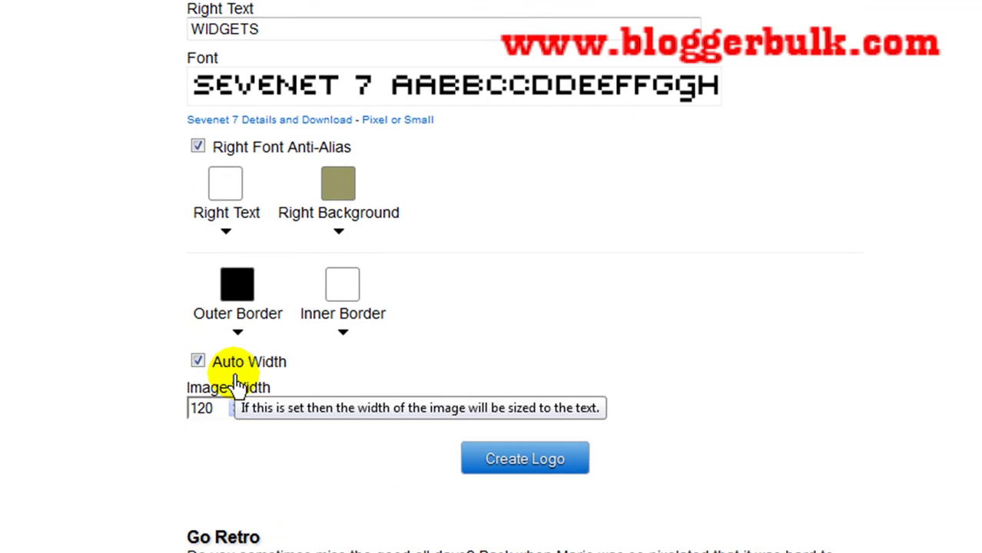
scroll(378, 403, down, 2)
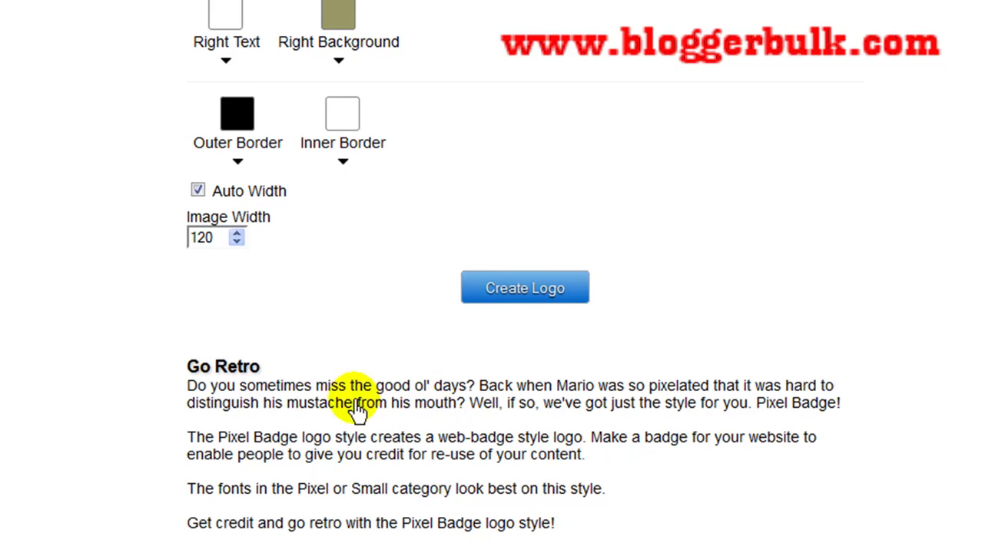
scroll(246, 347, up, 5)
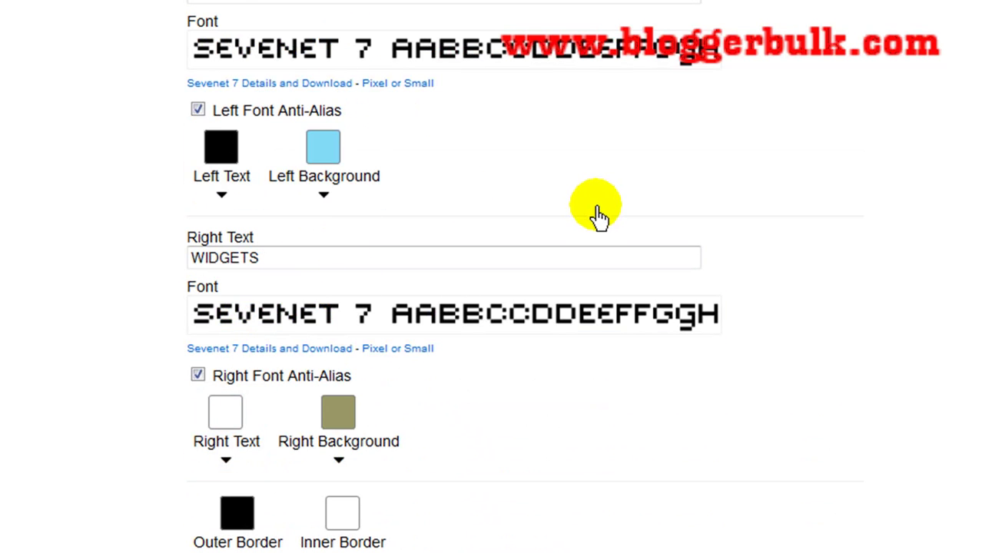
scroll(599, 217, up, 1)
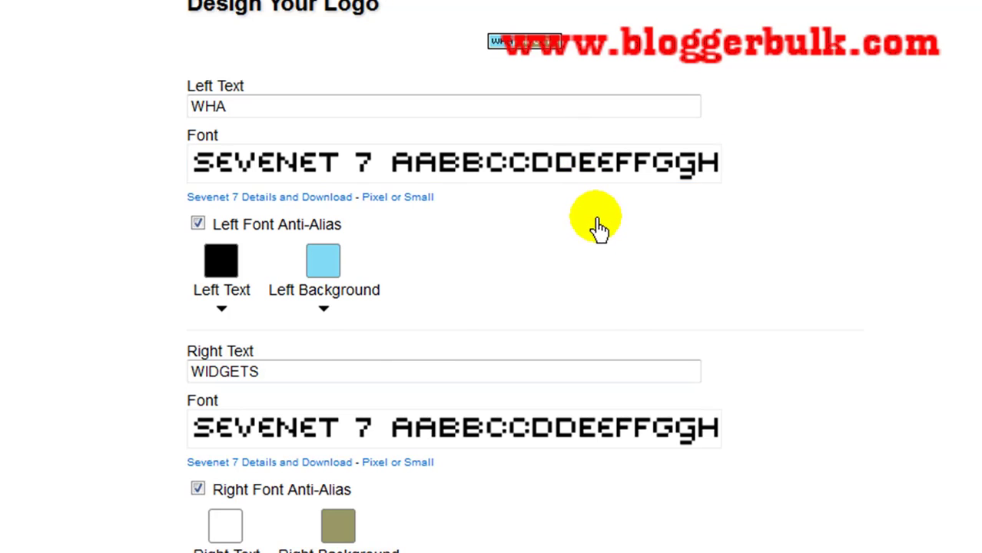
Set the Right Text to BADGE and review the badge settings.
click(542, 153)
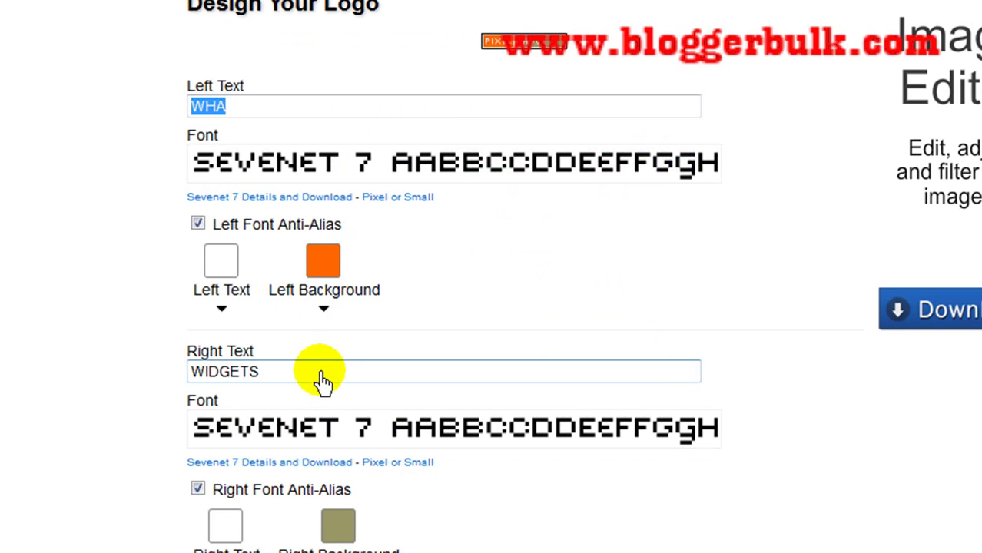
scroll(322, 377, down, 1)
scroll(318, 378, down, 2)
scroll(322, 427, down, 5)
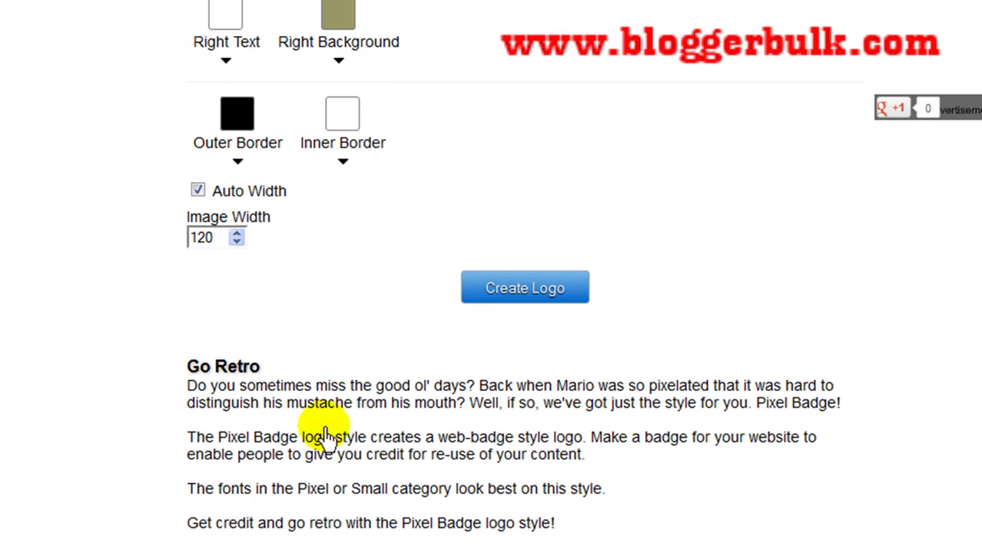
scroll(508, 154, up, 8)
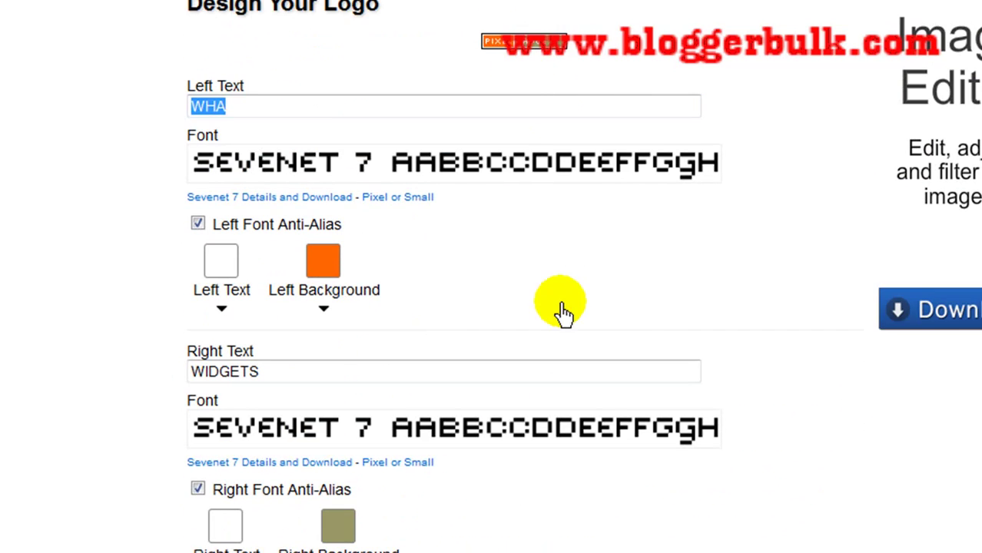
scroll(563, 309, down, 5)
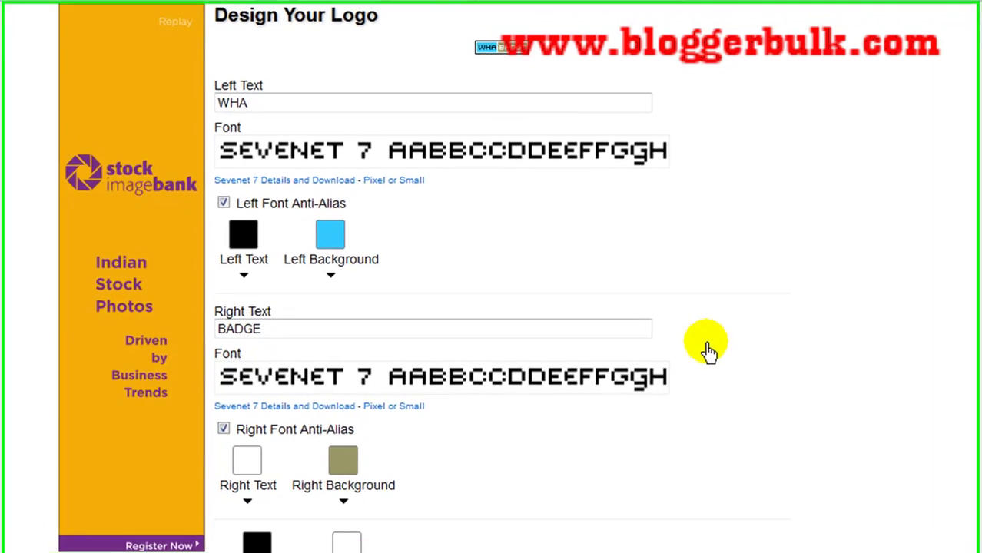
scroll(691, 384, down, 4)
Generate the WHA BADGE pixel badge with Create Logo.
click(550, 454)
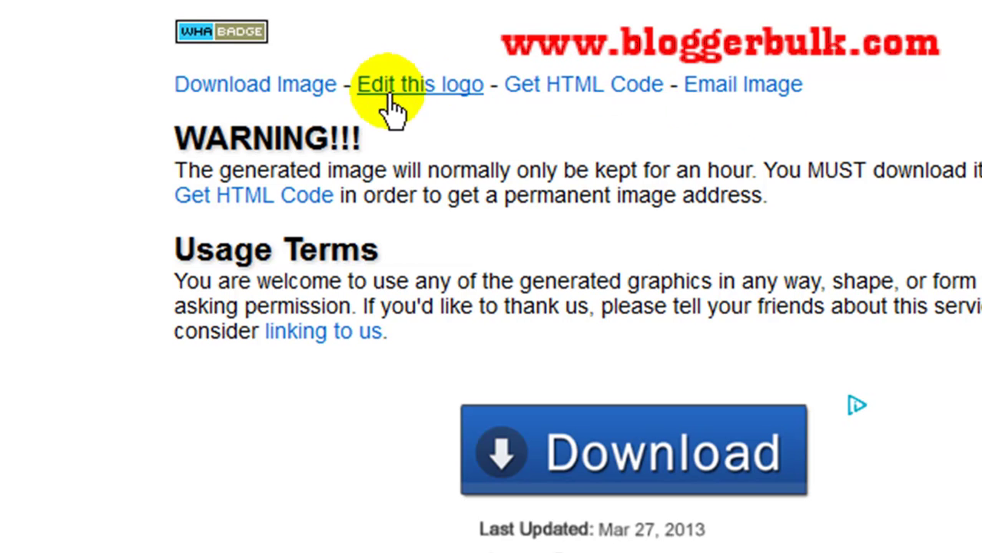
Download cooltext1078088933.gif, choosing Save File instead of opening it.
click(287, 96)
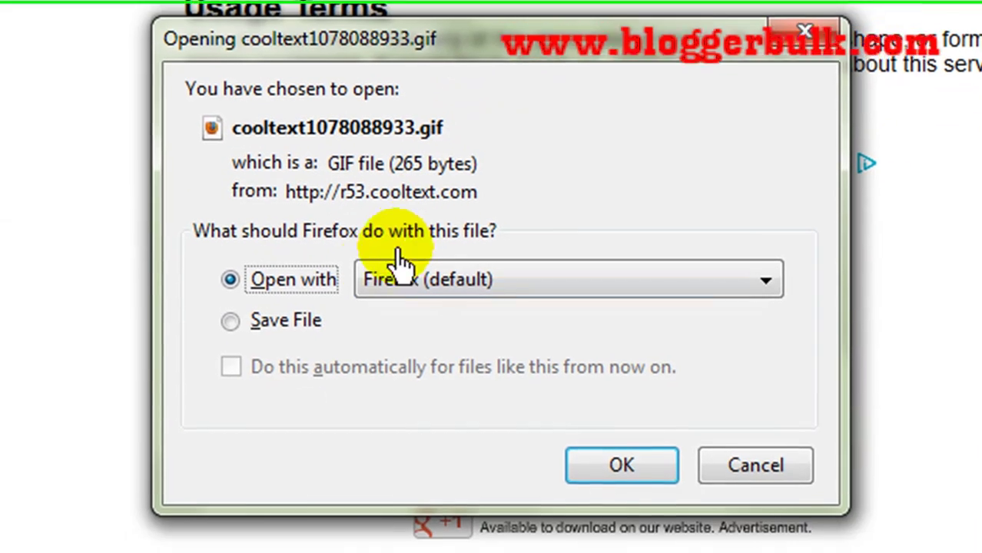
click(300, 319)
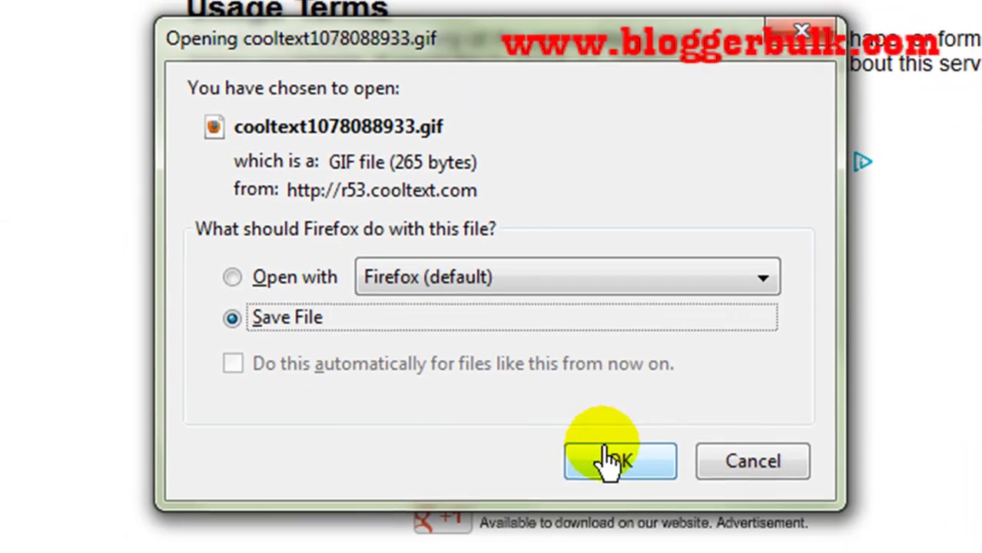
click(615, 459)
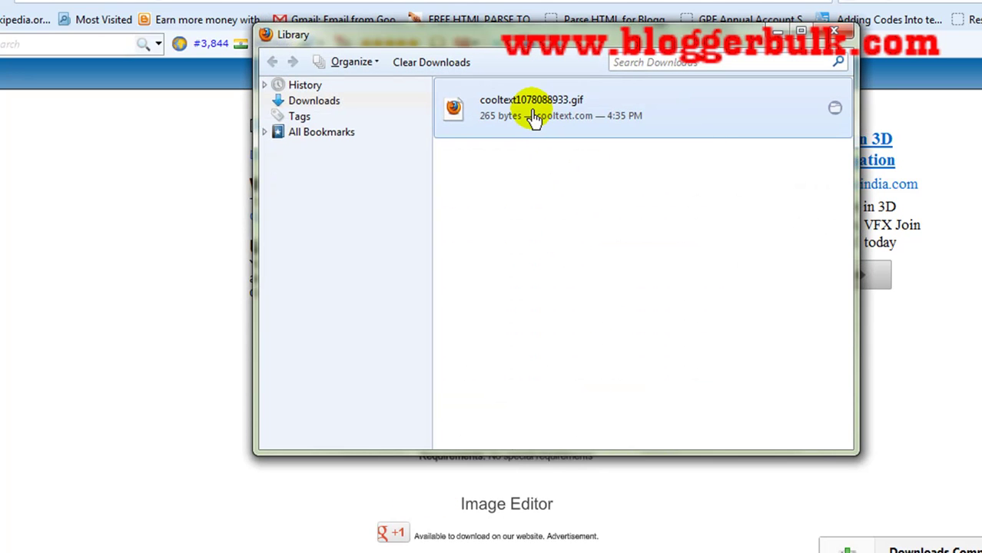
Close the Firefox downloads Library window with Alt+F4.
key(alt+F4)
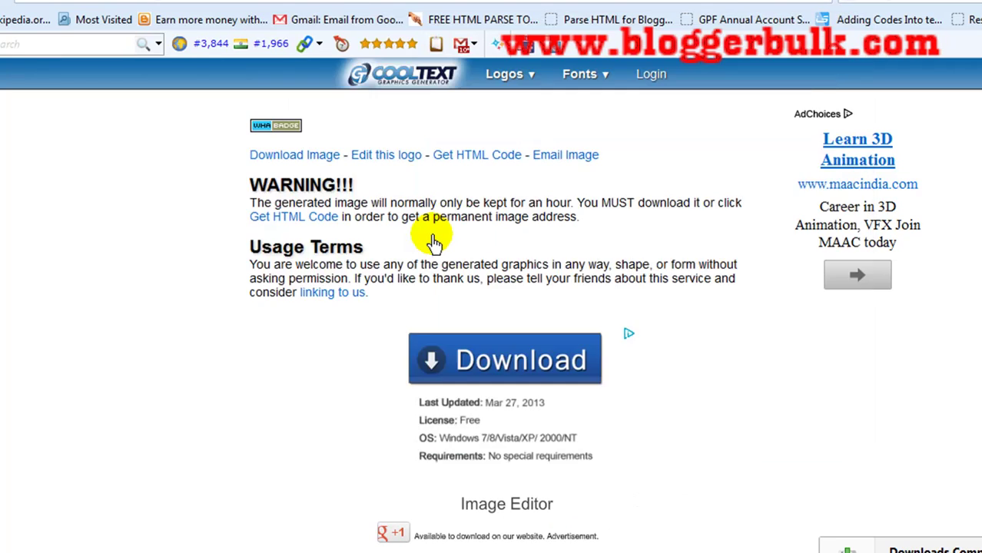